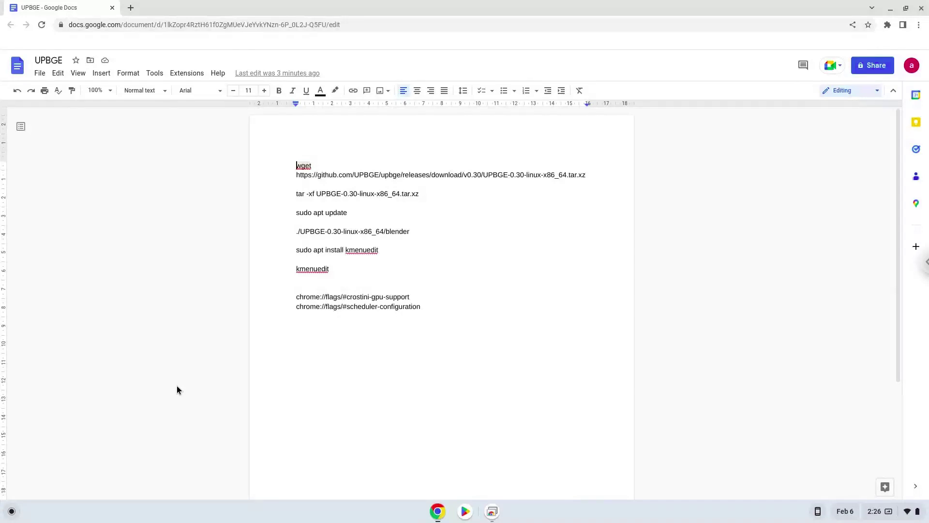
Step: Copy the chrome://flags/#crostini-gpu-support line from the UPBGE notes to the clipboard
triple_click(341, 299)
right_click(343, 300)
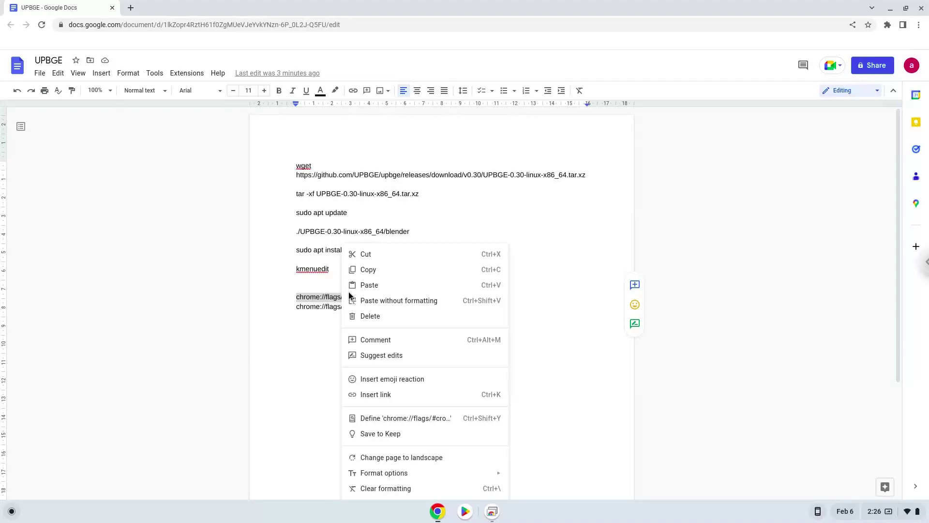
left_click(365, 270)
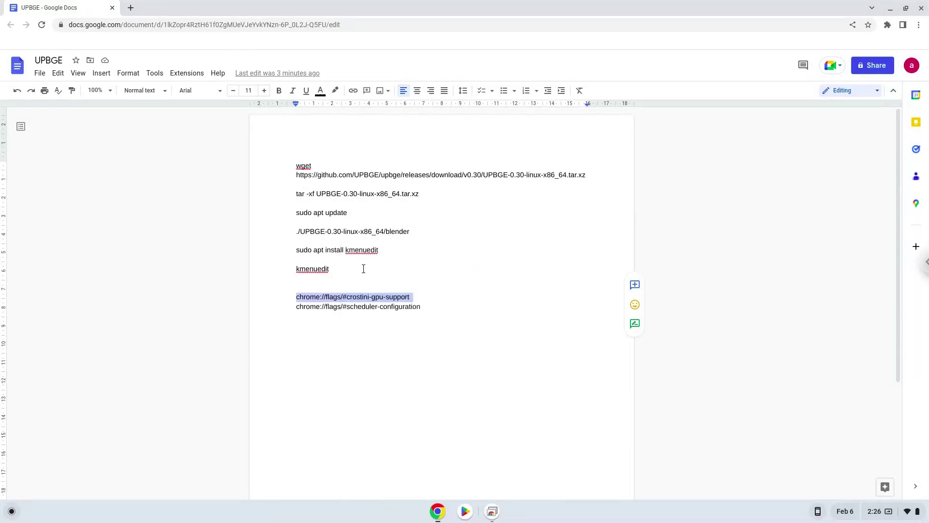
Step: Open the pasted chrome://flags/#crostini-gpu-support address in a new Chrome tab
left_click(130, 8)
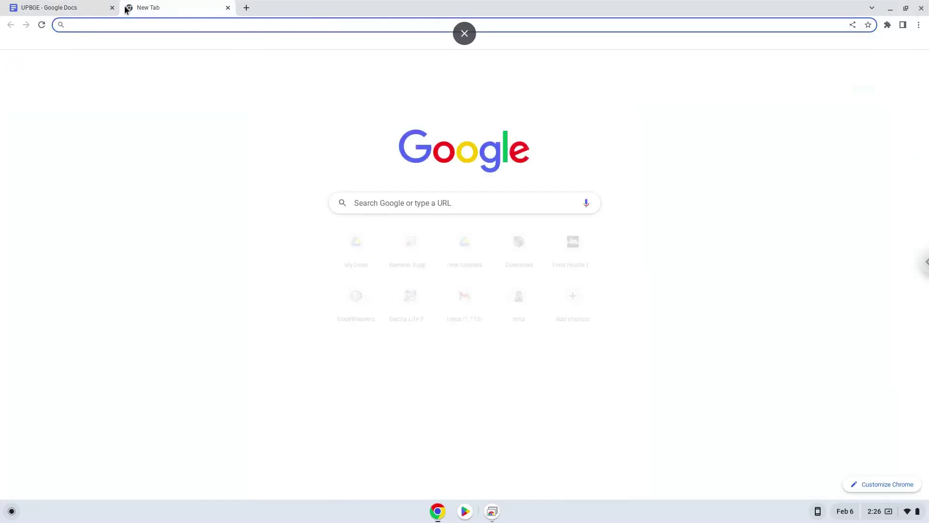
right_click(129, 22)
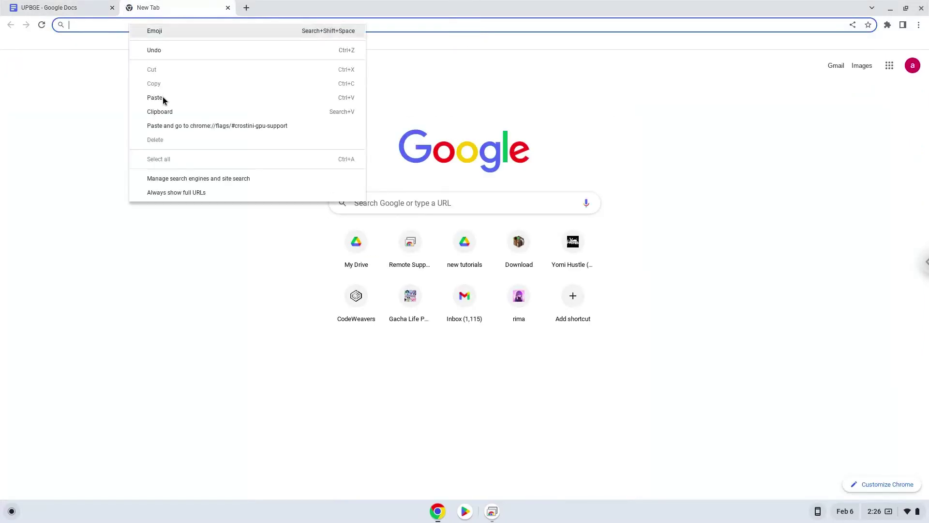
left_click(175, 123)
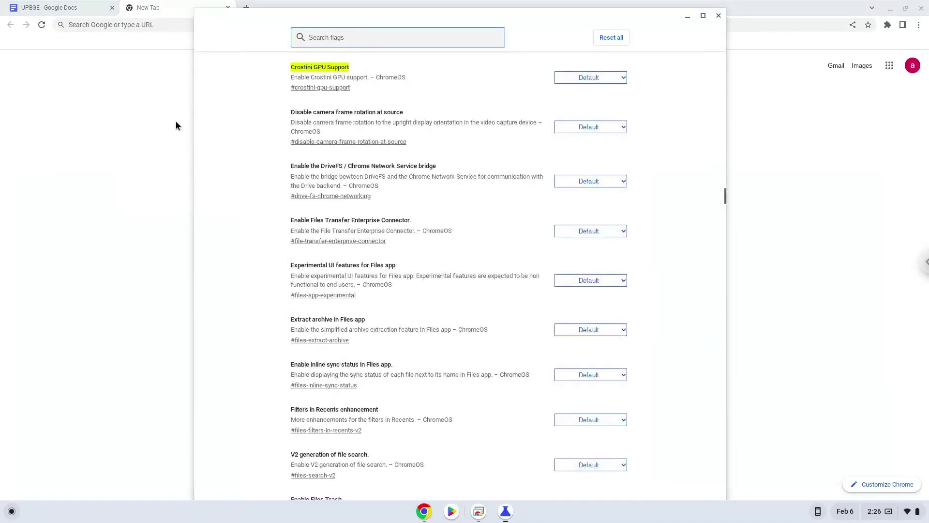
Step: Set Crostini GPU Support to Enabled and return to the UPBGE document
left_click(589, 75)
left_click(585, 107)
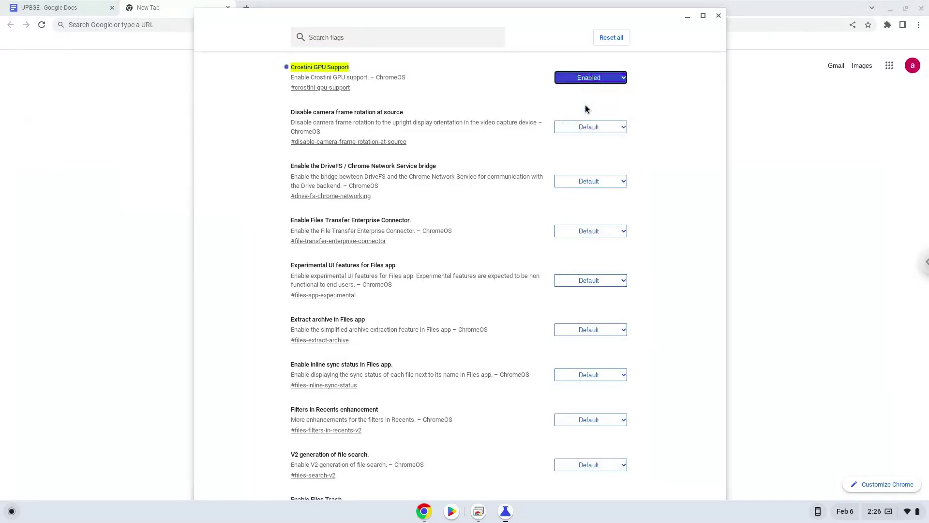
left_click(37, 10)
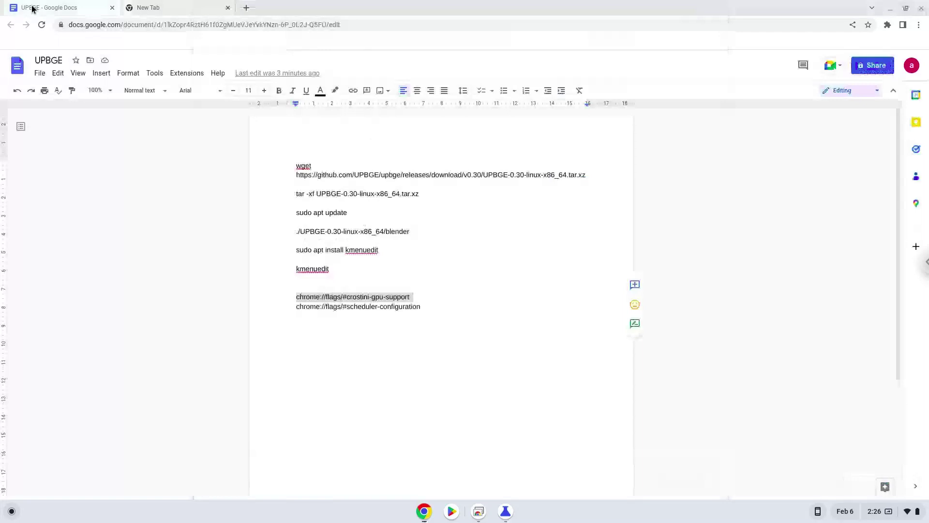
Step: Copy the scheduler-configuration flag line and open it in the new tab
triple_click(352, 306)
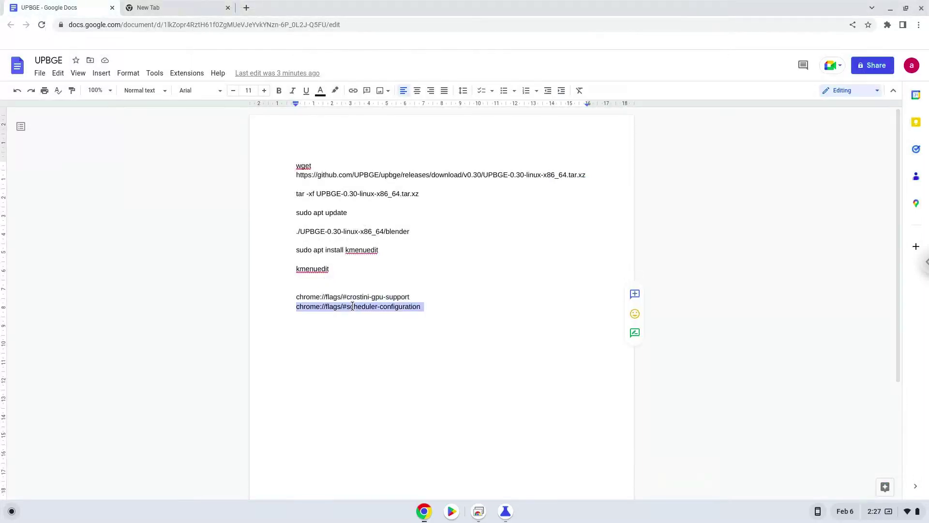
right_click(352, 306)
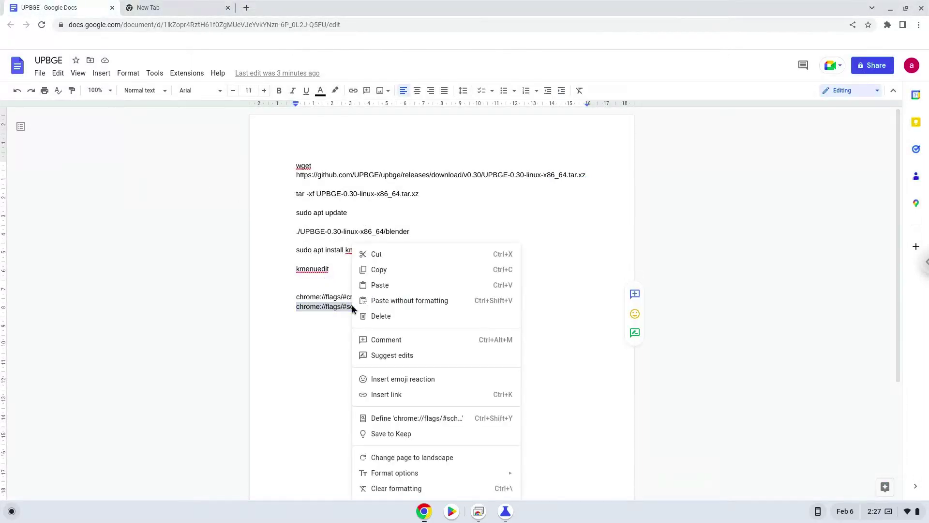
left_click(379, 271)
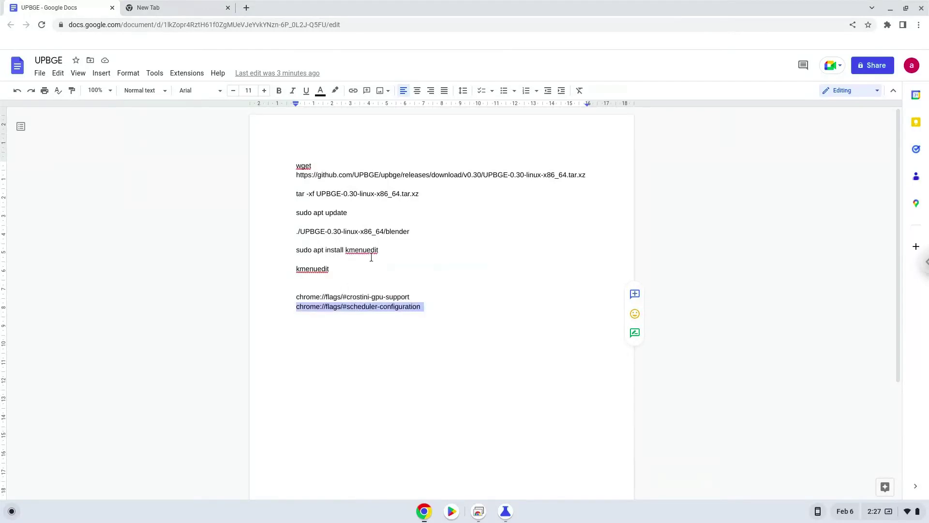
left_click(168, 8)
right_click(172, 30)
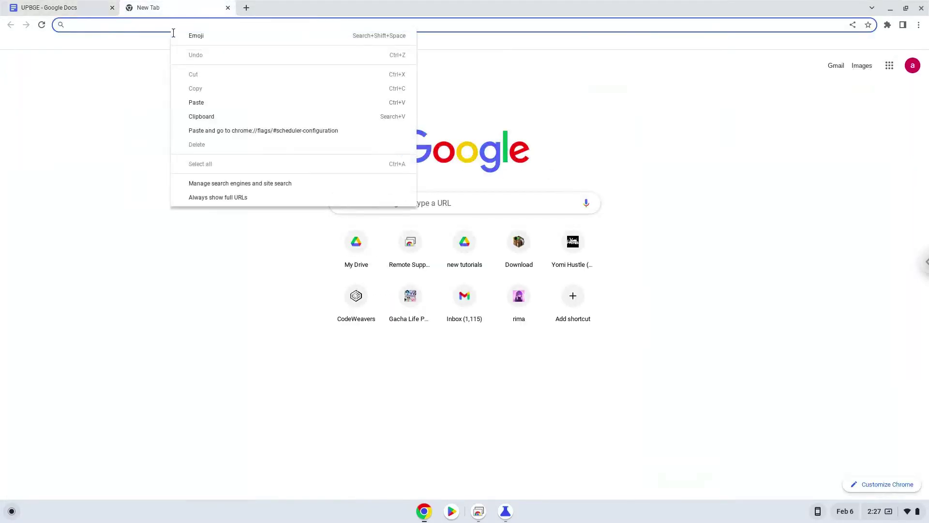
left_click(216, 131)
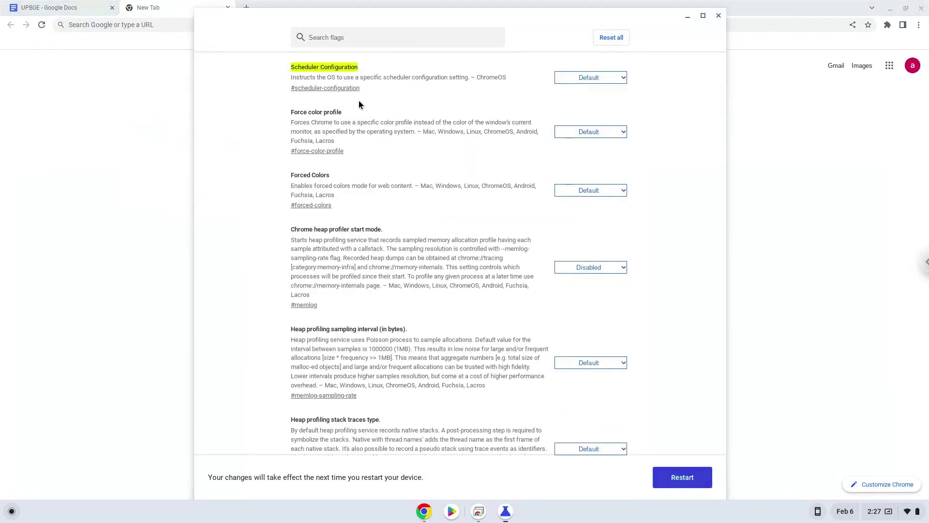
Step: Set Scheduler Configuration to Enables Hyper-Threading and restart the device
left_click(576, 78)
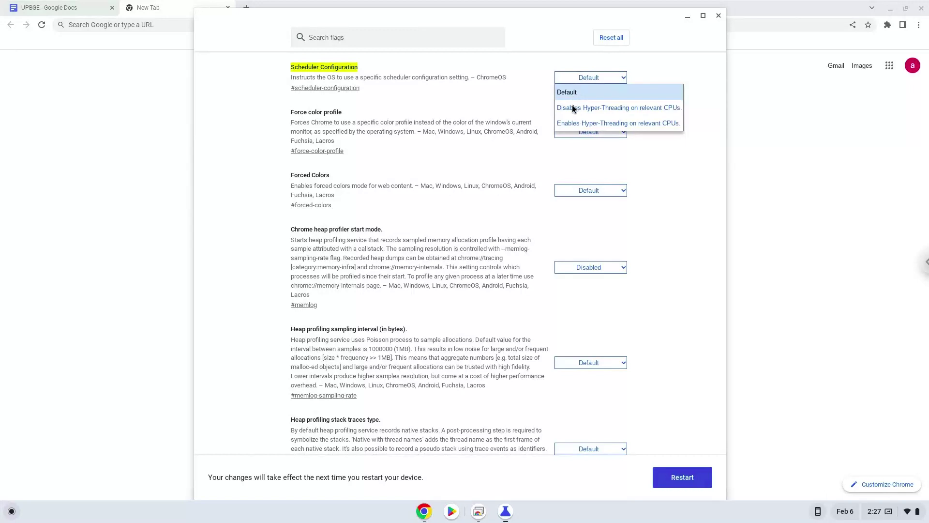
left_click(571, 124)
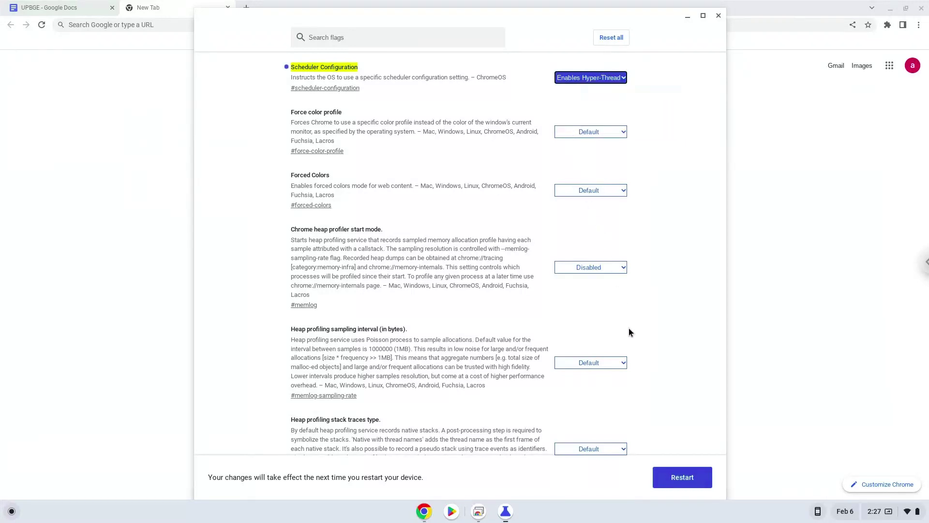
left_click(674, 476)
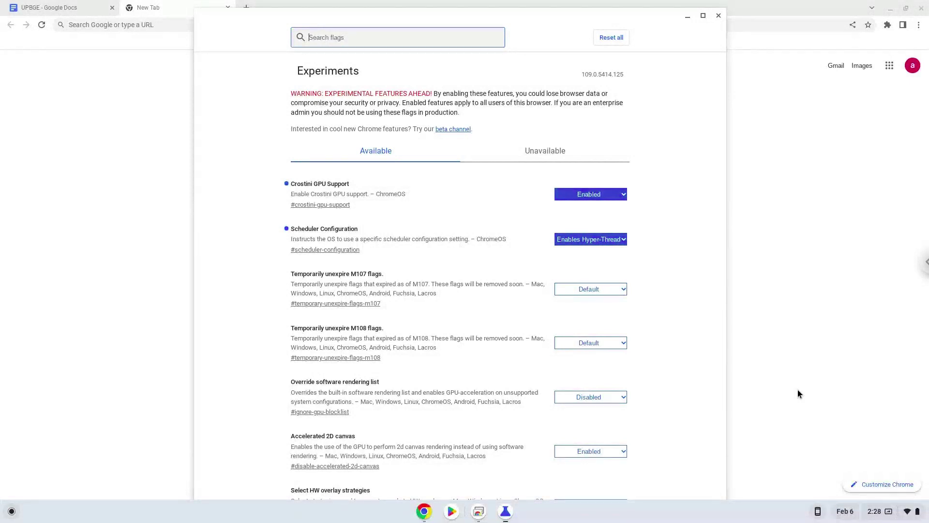
Step: In Settings under Advanced > Developers, start turning on the Linux development environment
left_click(892, 517)
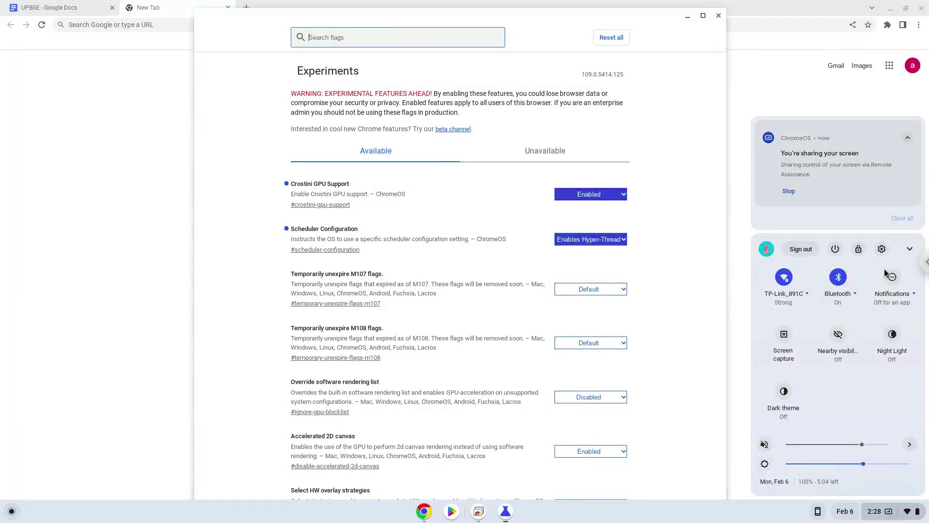
left_click(881, 248)
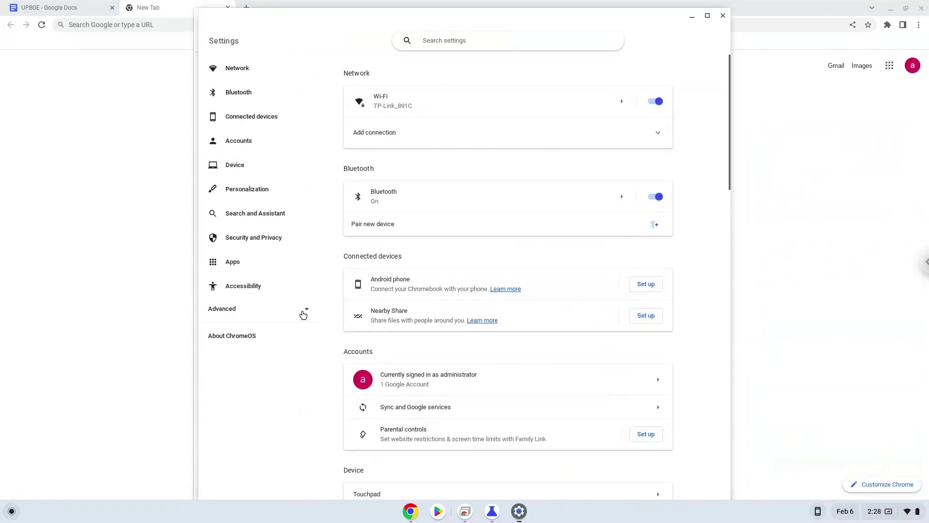
left_click(283, 314)
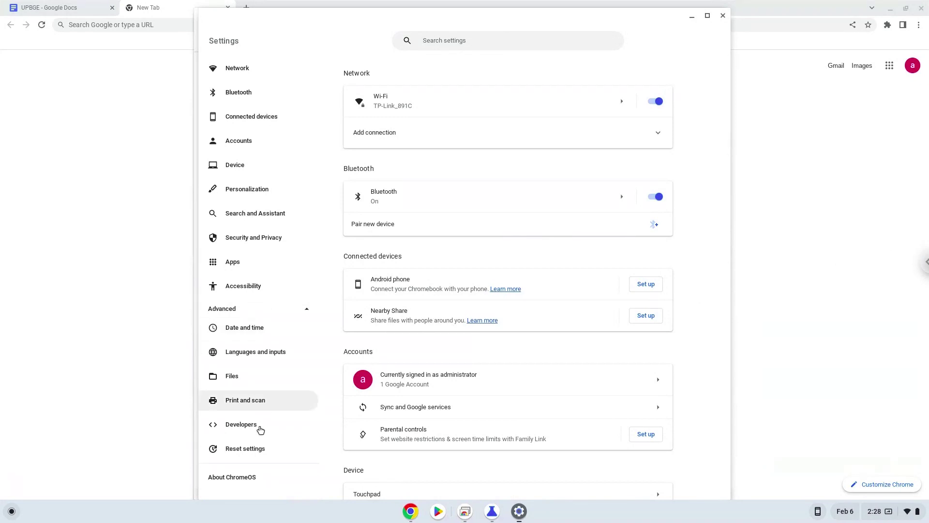
left_click(260, 431)
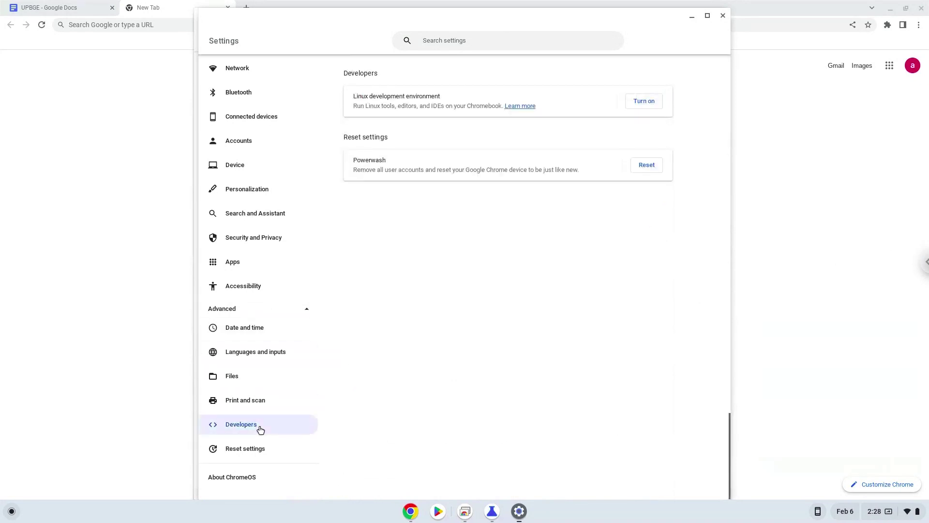
left_click(644, 102)
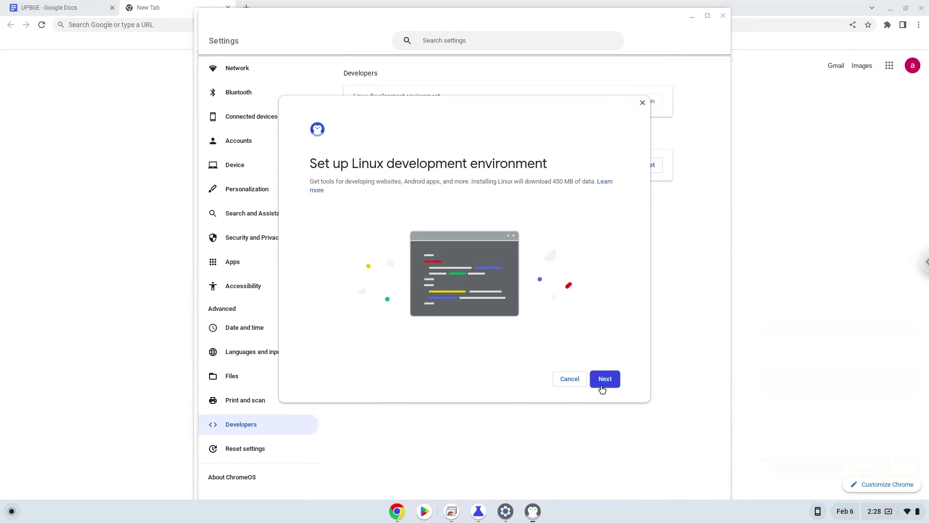
Step: Go through Next and Install to set up Linux, then close the Terminal that appears
left_click(603, 382)
left_click(602, 380)
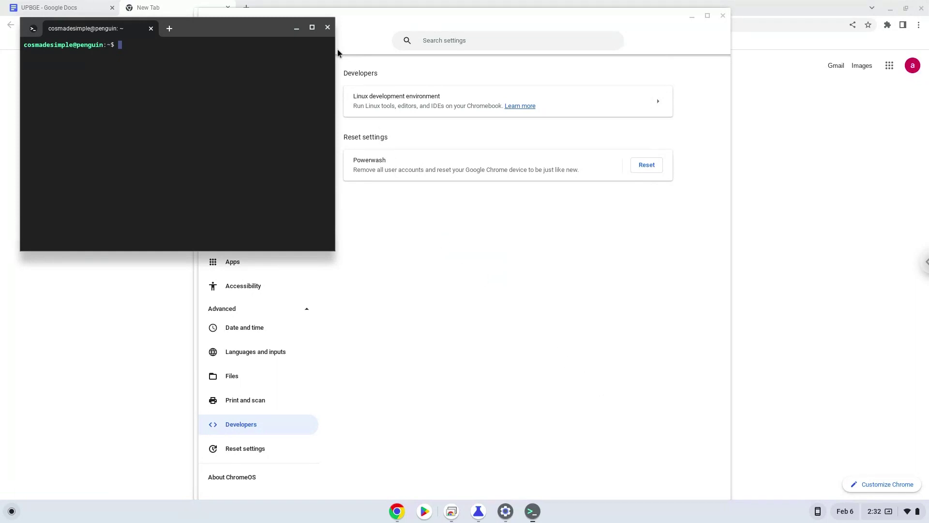
left_click(328, 27)
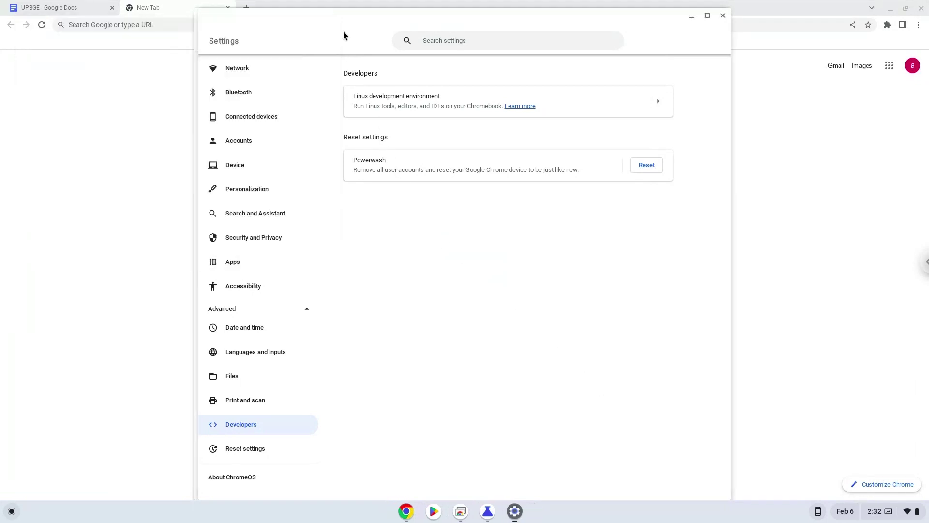
Step: Close Settings and copy the wget command for UPBGE-0.30-linux-x86_64.tar.xz from the notes
left_click(723, 15)
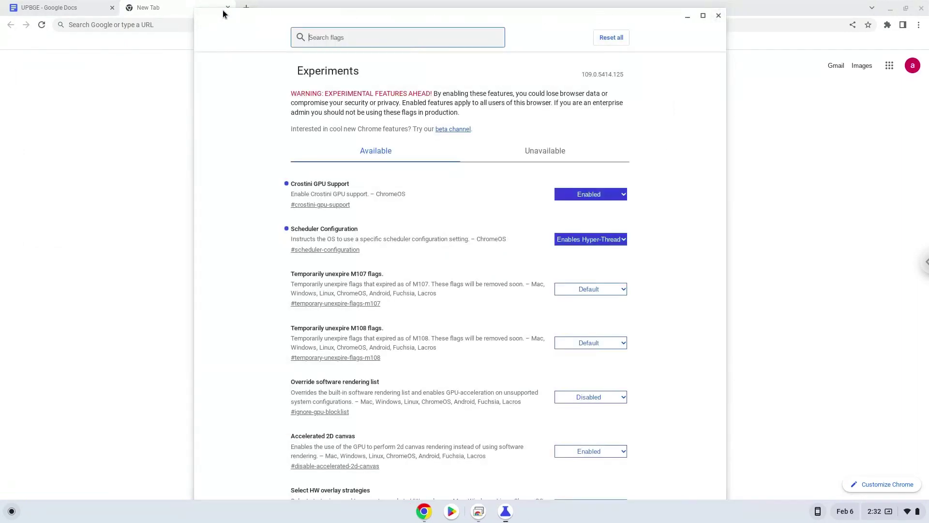
left_click(84, 5)
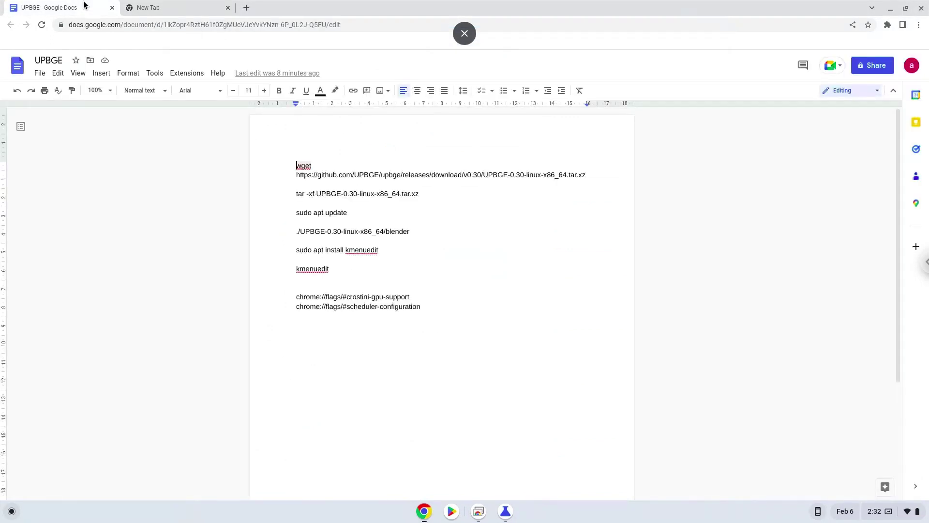
triple_click(333, 175)
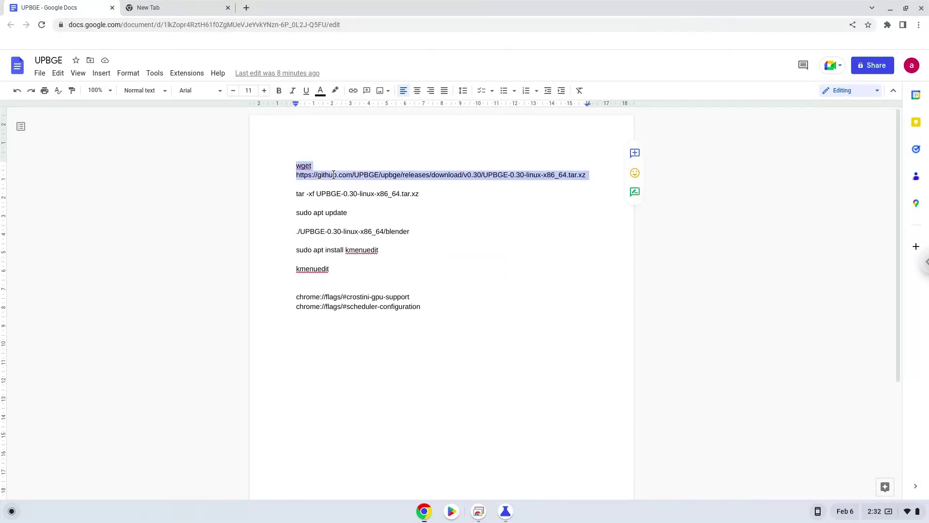
right_click(334, 176)
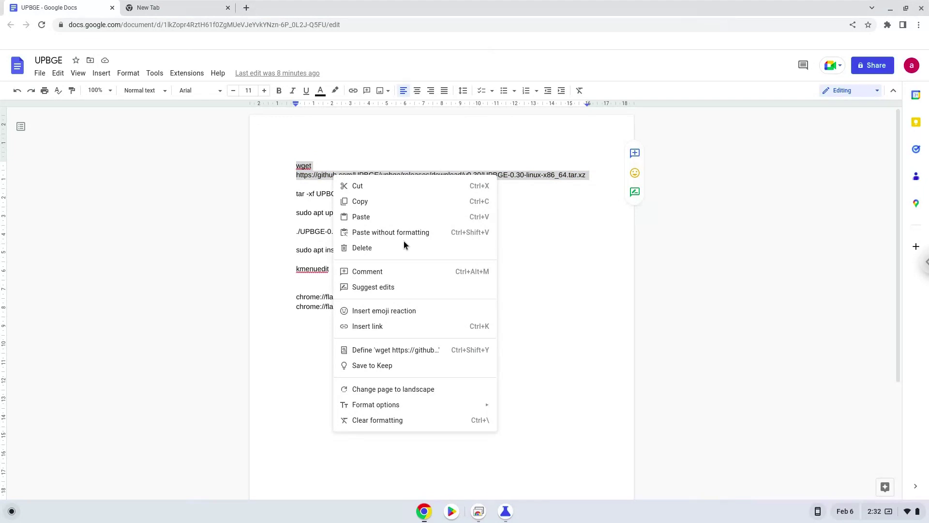
left_click(377, 205)
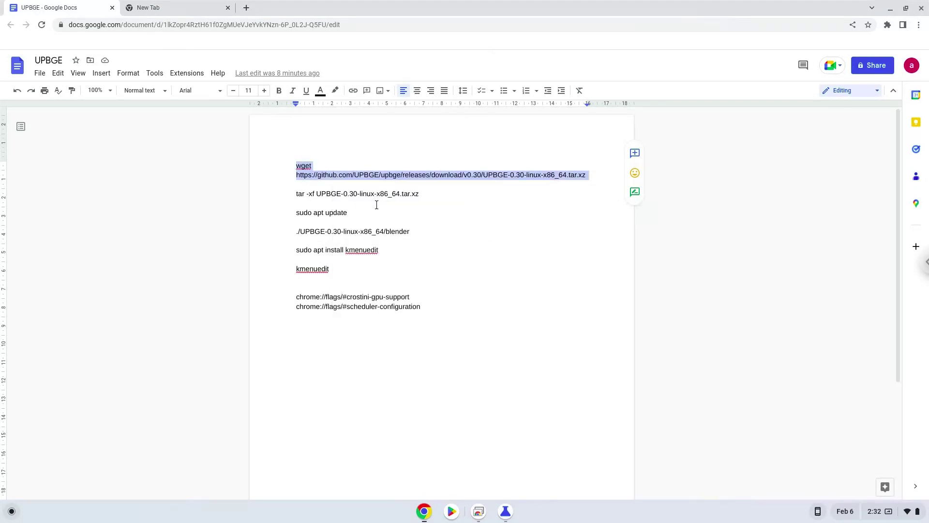
Step: Launch Terminal from the launcher, maximise it, and start a penguin container shell
left_click(12, 512)
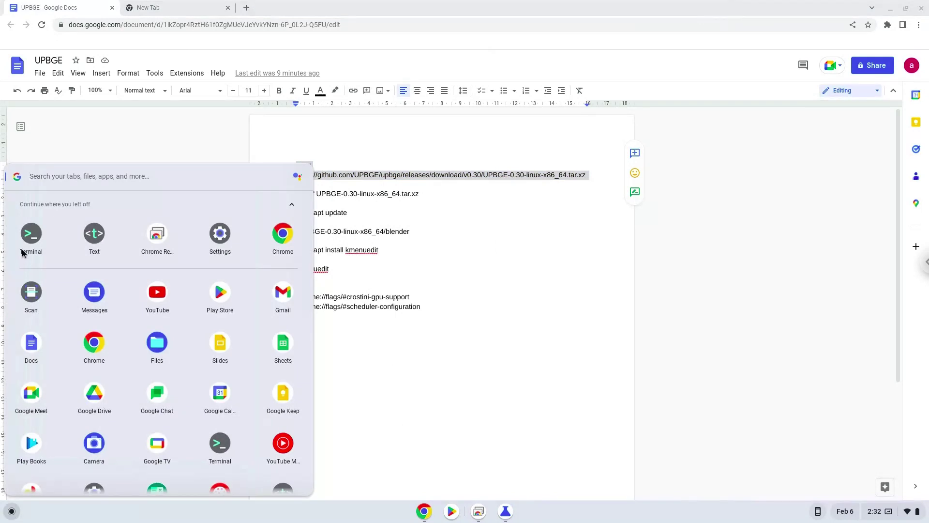
left_click(28, 236)
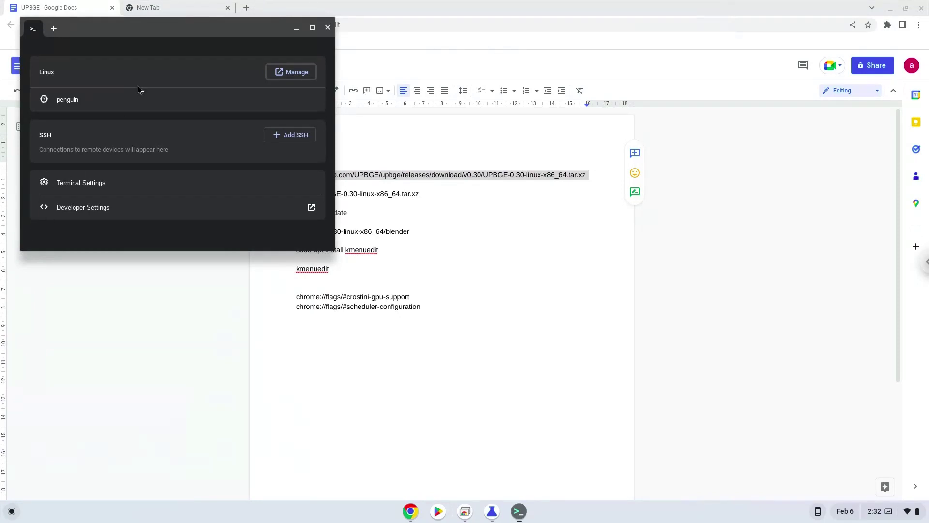
double_click(172, 30)
left_click(263, 82)
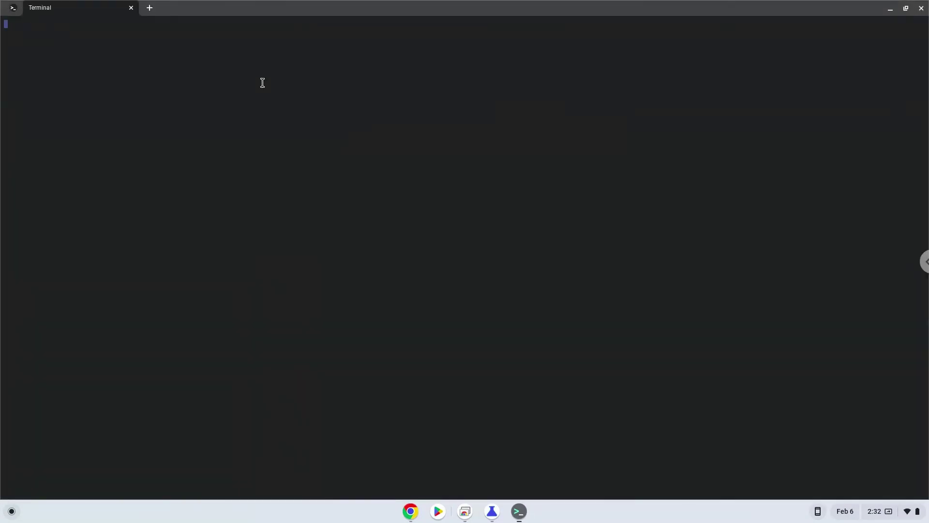
Step: Paste and run the wget command to download the 315M UPBGE archive, then return to the notes
key("ctrl+shift+v")
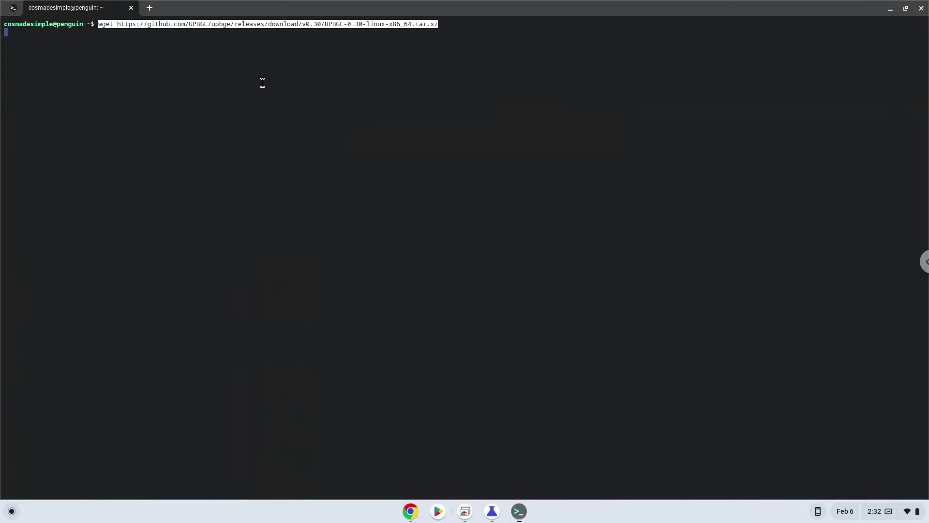
key("Return")
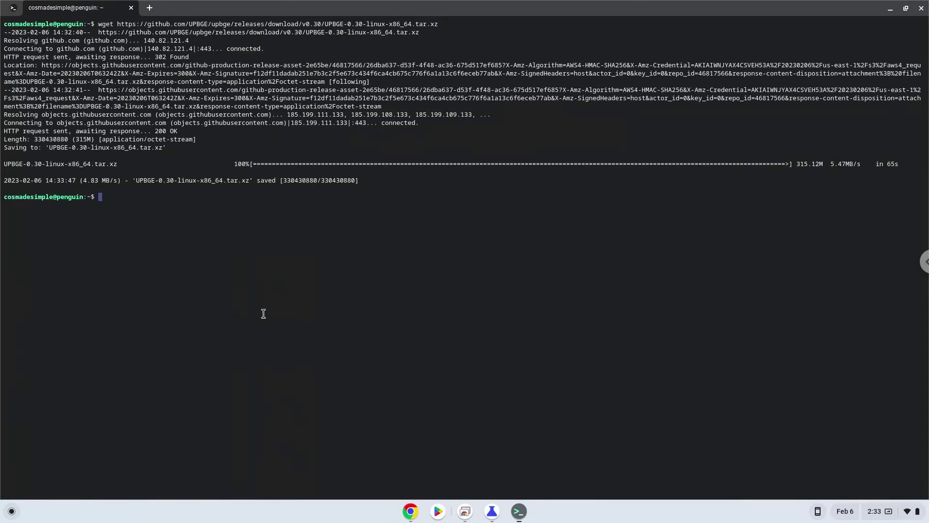
left_click(411, 511)
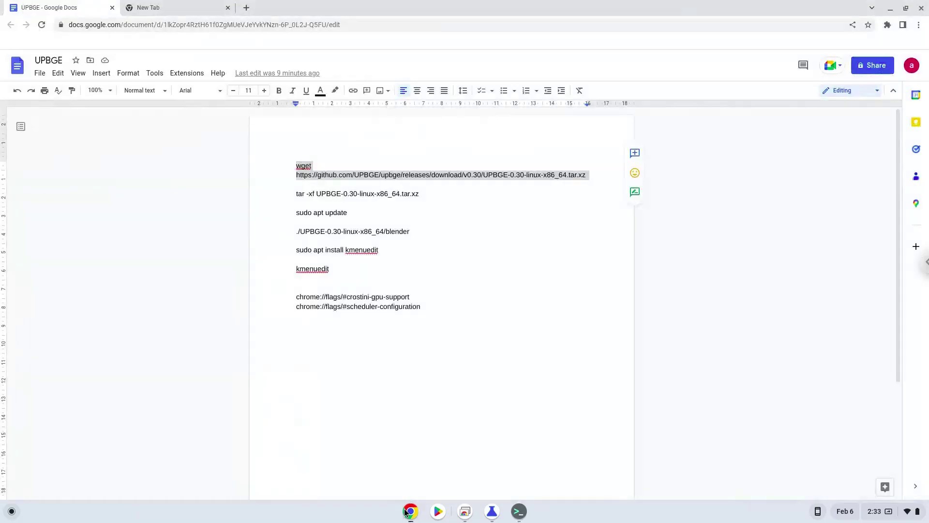
Step: Copy the tar -xf extraction command from the UPBGE notes
triple_click(335, 193)
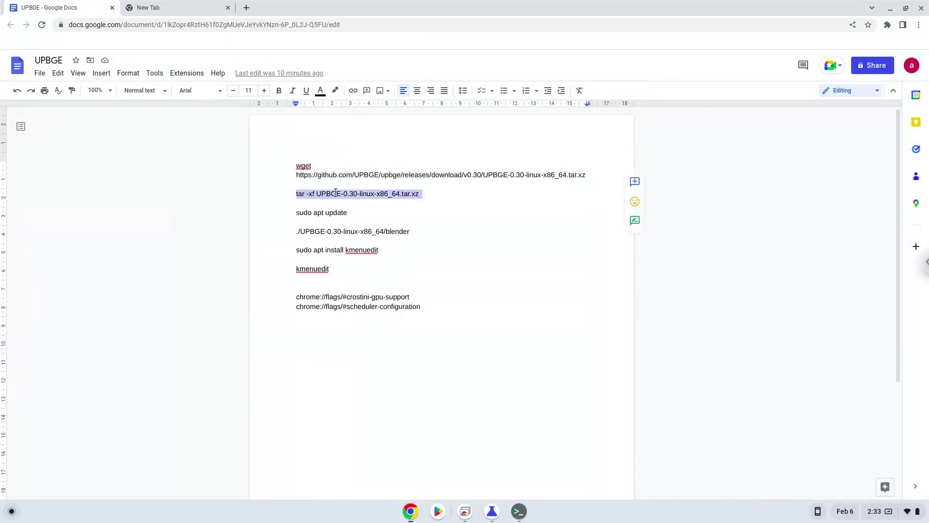
right_click(336, 193)
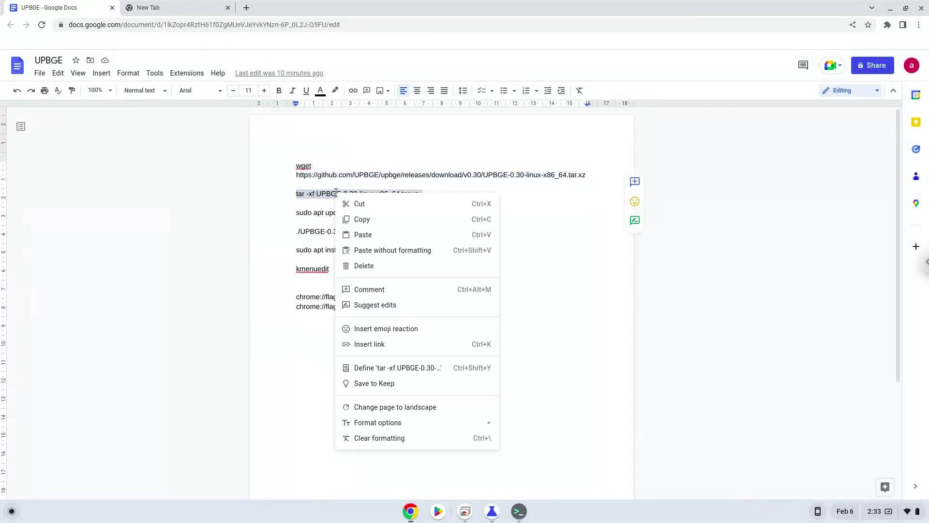
left_click(358, 220)
Step: Run the tar command in Terminal to unpack UPBGE-0.30-linux-x86_64.tar.xz, then return to the notes
left_click(518, 512)
key("ctrl+shift+v")
key("Return")
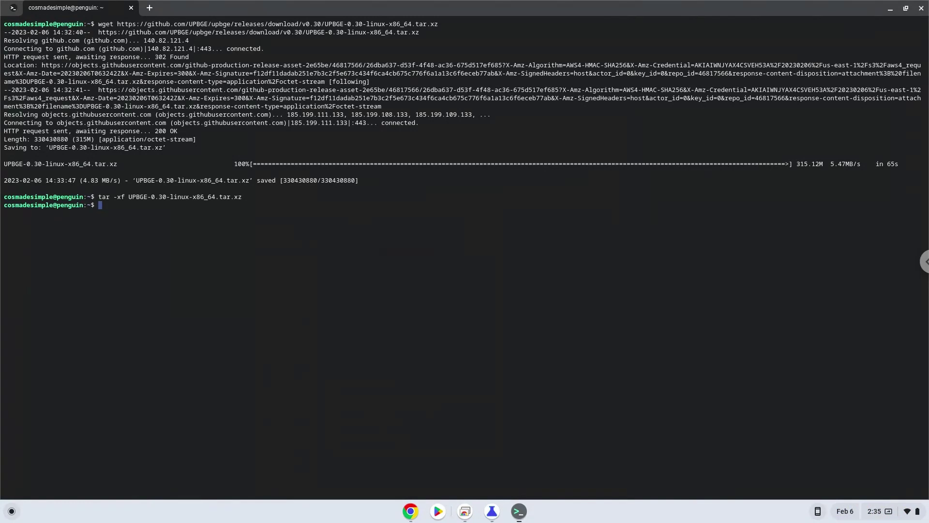
left_click(410, 512)
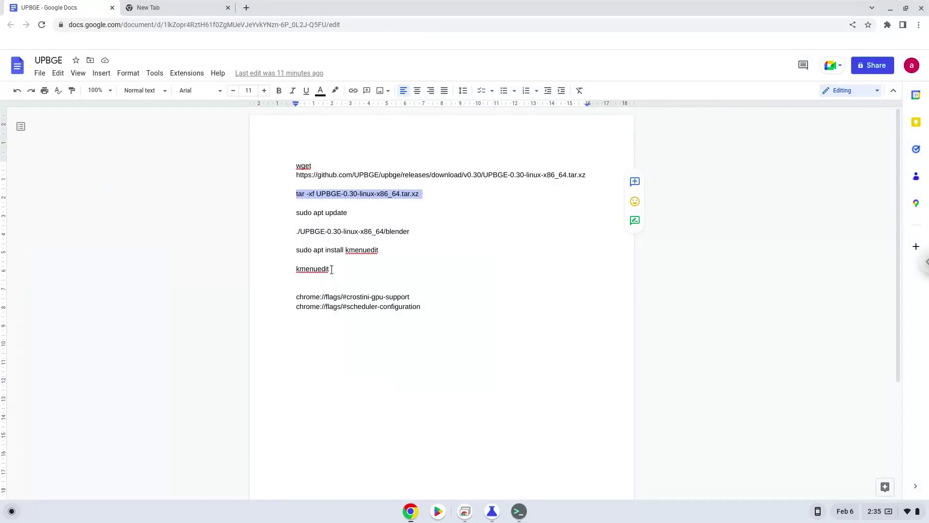
Step: Copy the ./UPBGE-0.30-linux-x86_64/blender command and paste it at the Terminal prompt
triple_click(322, 230)
right_click(322, 229)
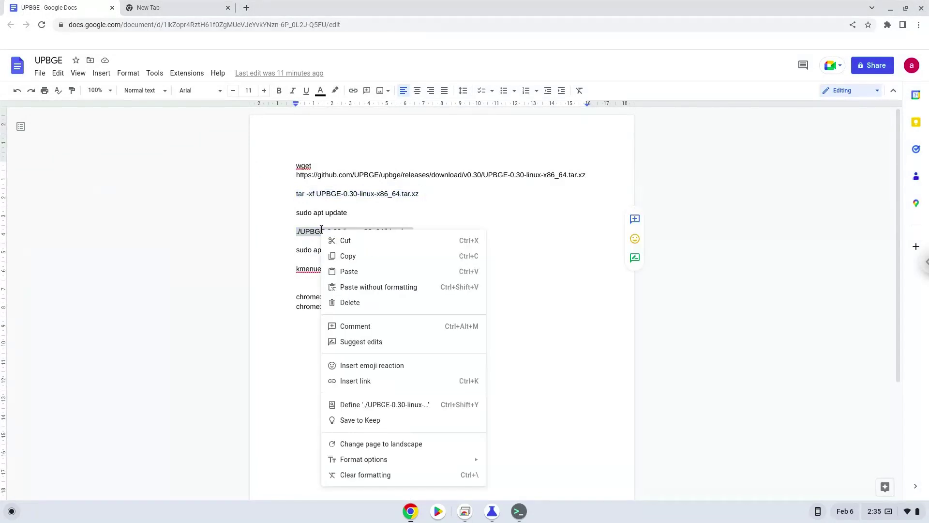
left_click(348, 256)
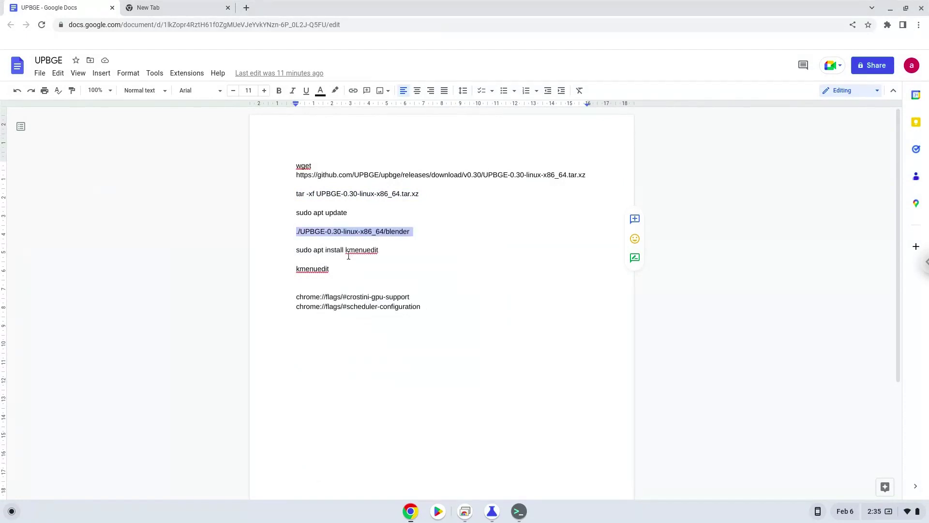
left_click(519, 511)
key("ctrl+shift+v")
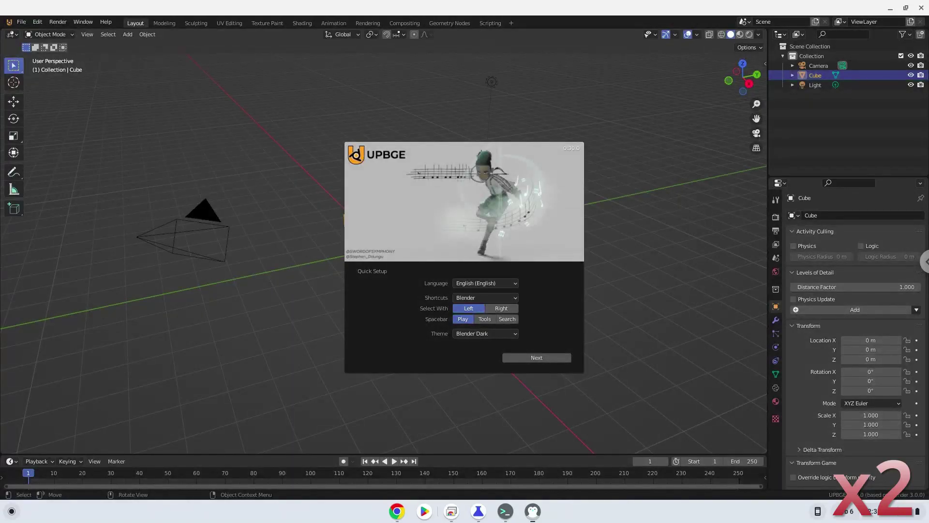
Step: Accept UPBGE's default Quick Setup preferences, dismiss the splash to show the cube scene, then quit UPBGE
left_click(513, 359)
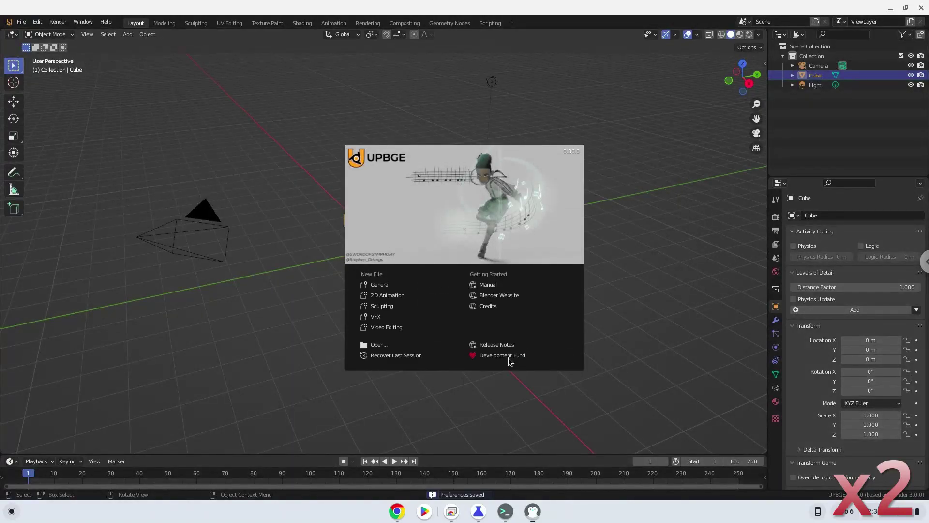
left_click(387, 289)
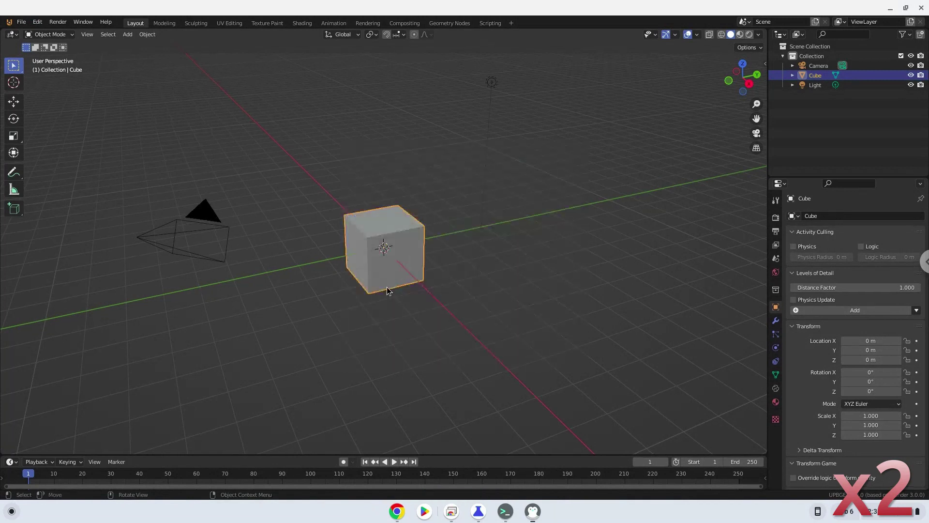
left_click(921, 9)
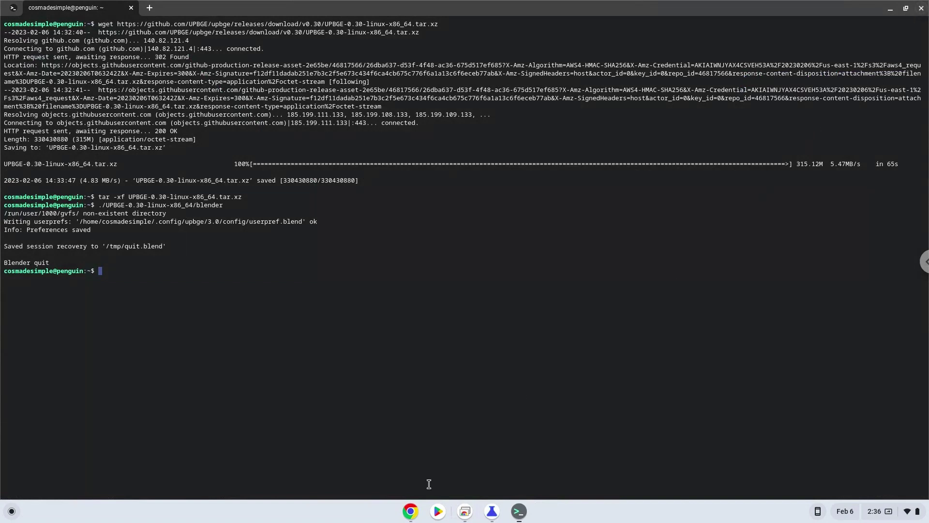
Step: Copy 'sudo apt update' from the UPBGE notes and run it in the Terminal
left_click(411, 511)
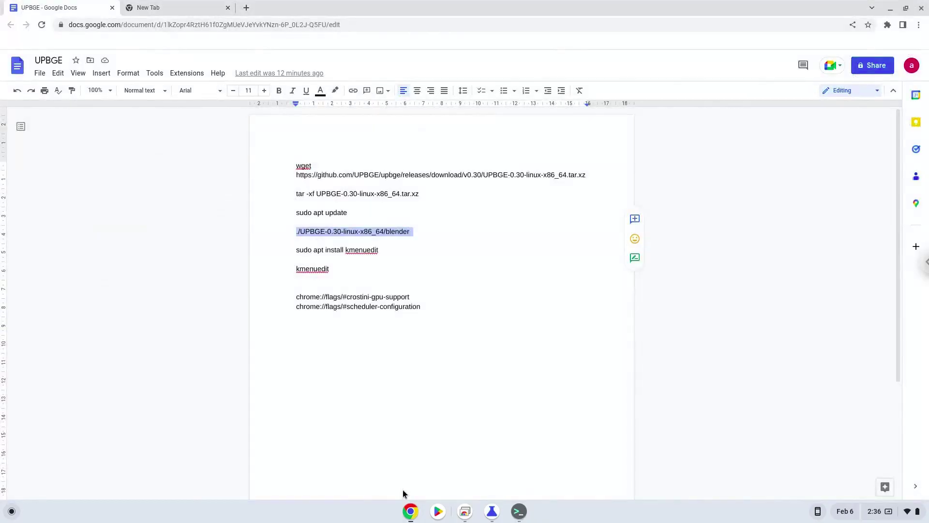
left_click(313, 212)
triple_click(313, 212)
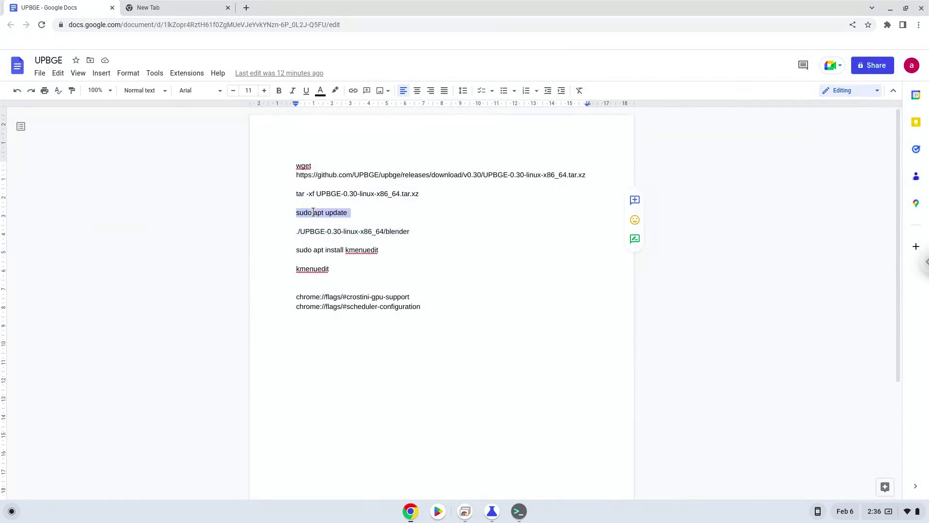
right_click(314, 213)
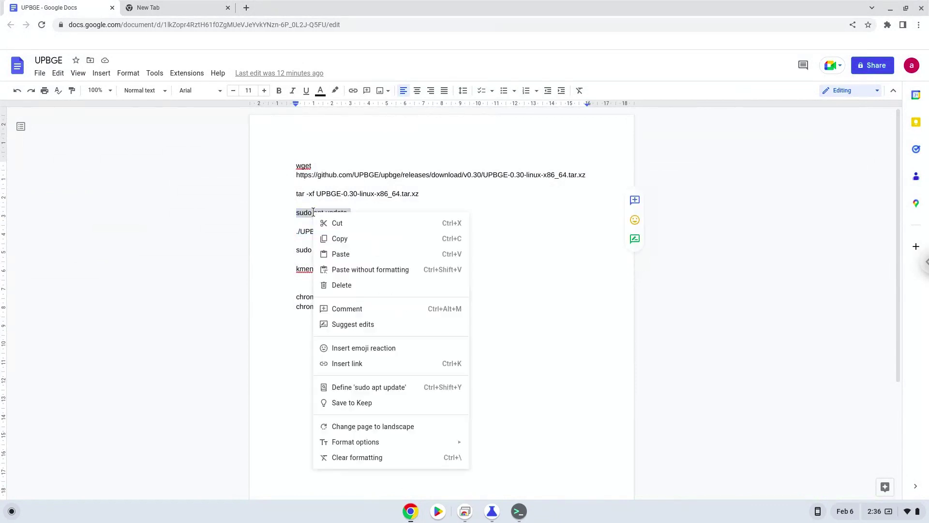
left_click(346, 243)
left_click(519, 511)
key("ctrl+shift+v")
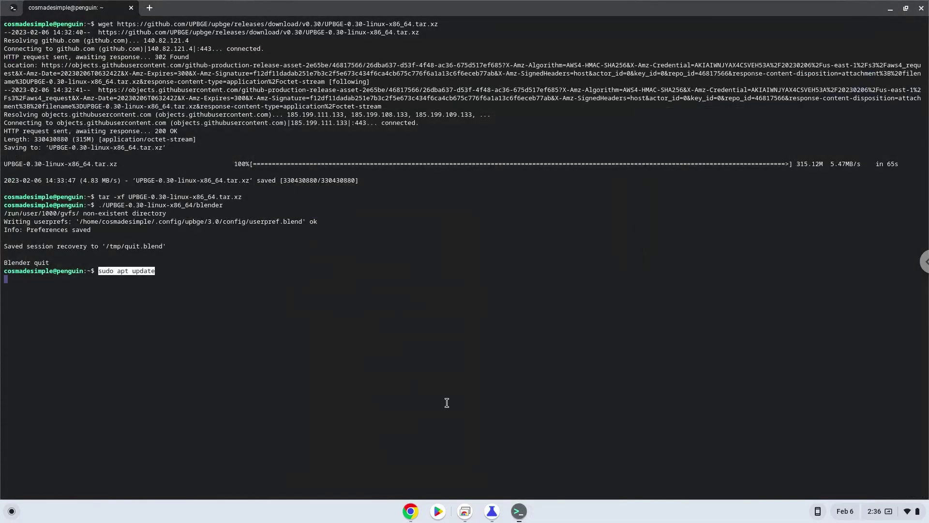
key("Return")
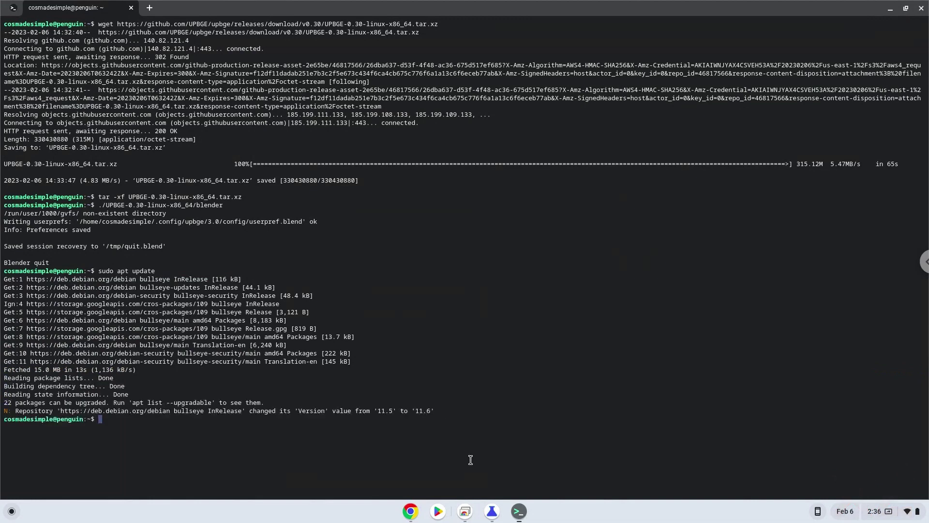
Step: Copy 'sudo apt install kmenuedit' from the notes, run it in the Terminal, and confirm the extra packages
left_click(411, 511)
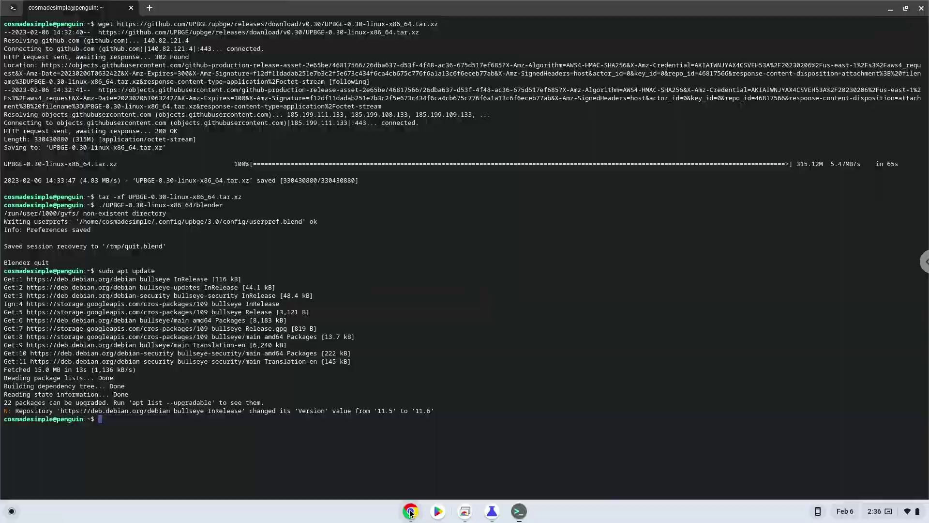
triple_click(309, 251)
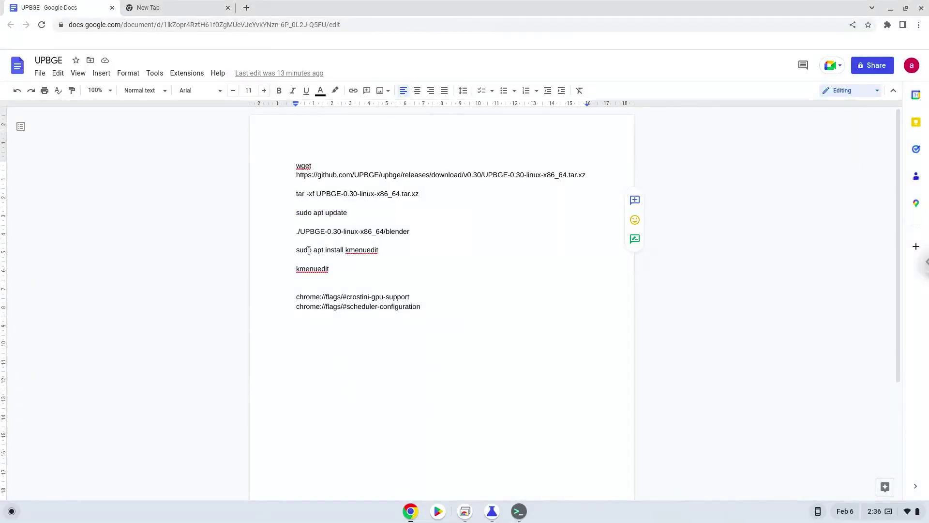
right_click(309, 251)
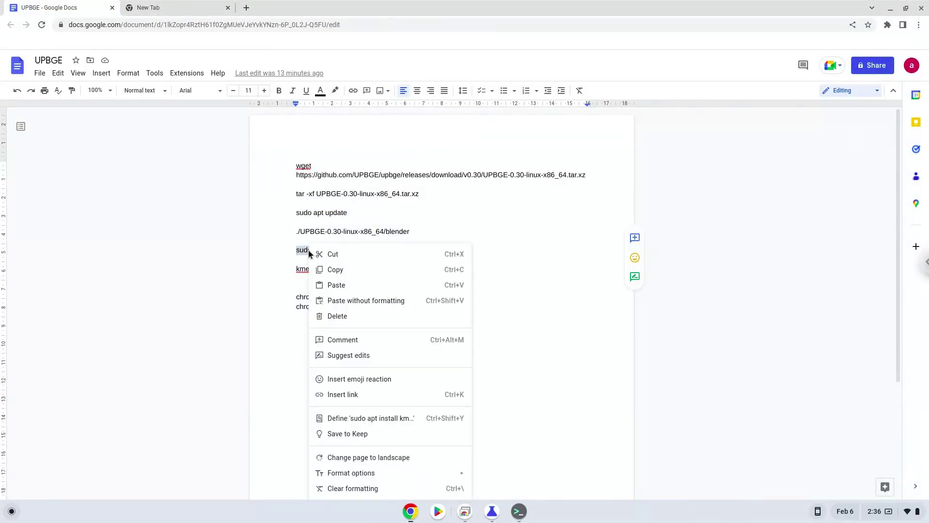
left_click(336, 271)
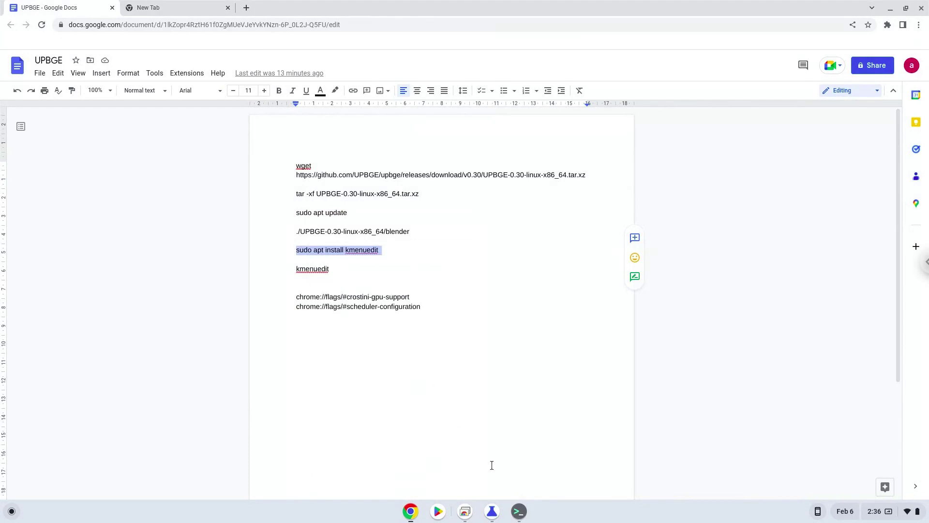
left_click(517, 510)
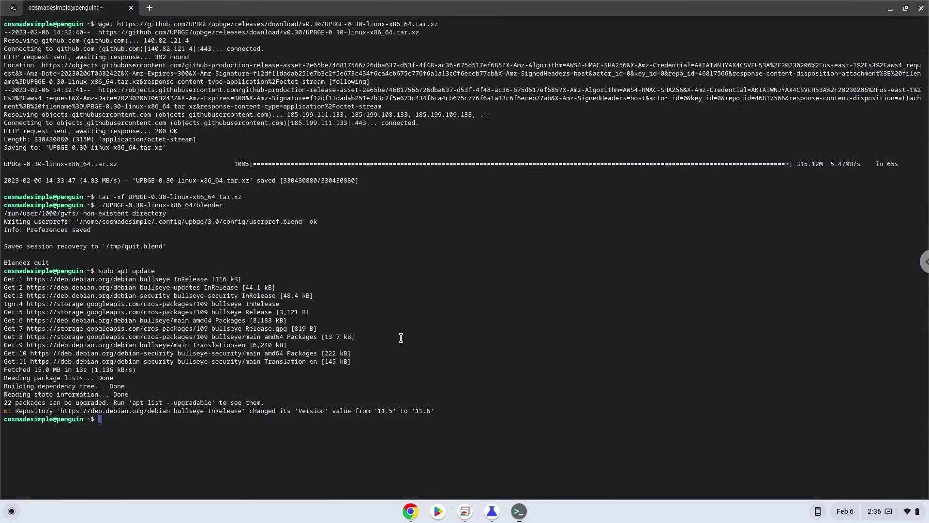
key("ctrl+shift+v")
key("Return")
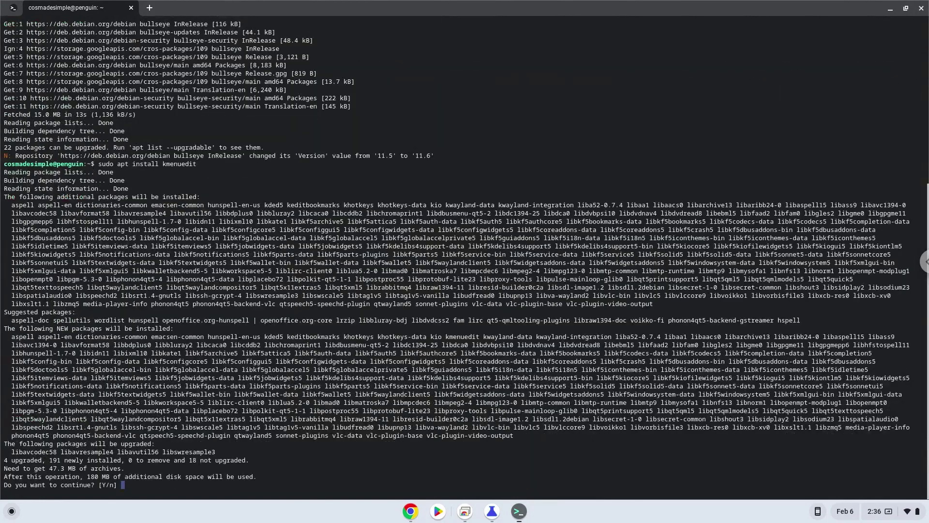
key("Return")
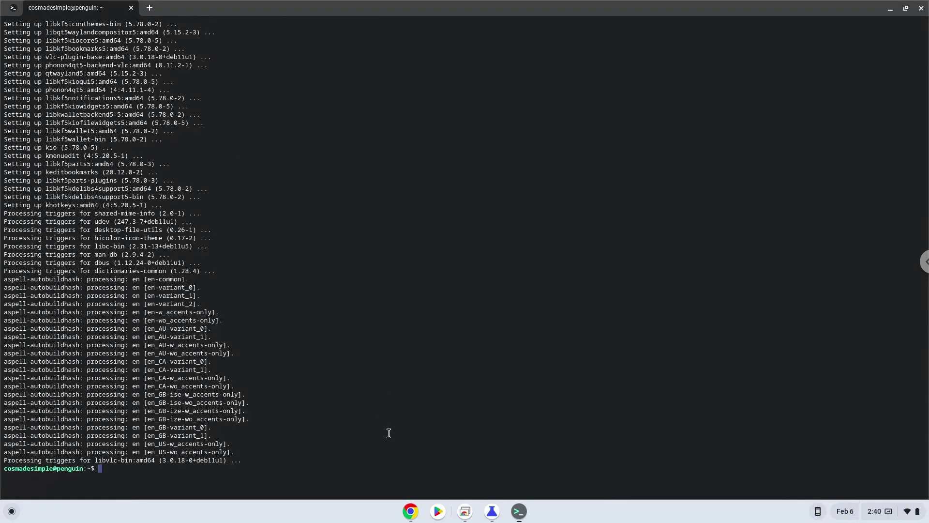
Step: Copy 'kmenuedit' from the notes and run it in the Terminal to open KDE Menu Editor
left_click(410, 511)
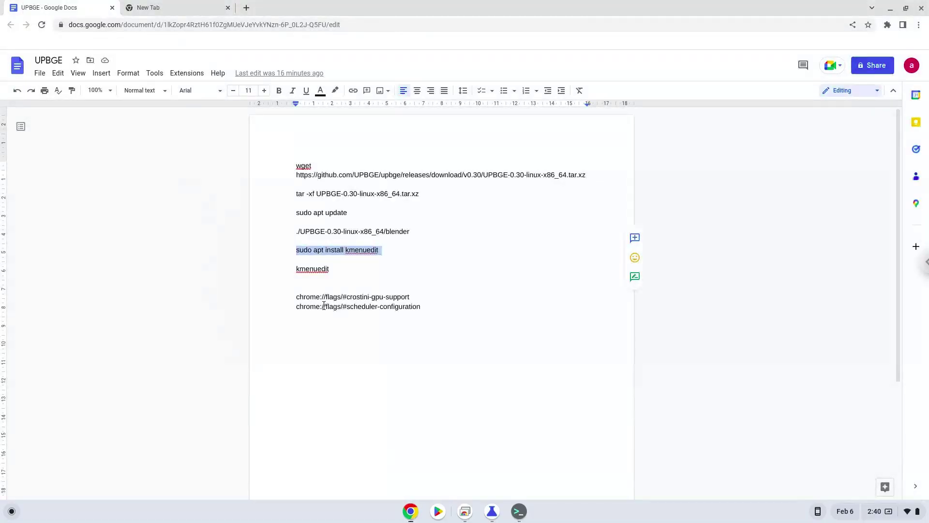
double_click(305, 269)
right_click(306, 269)
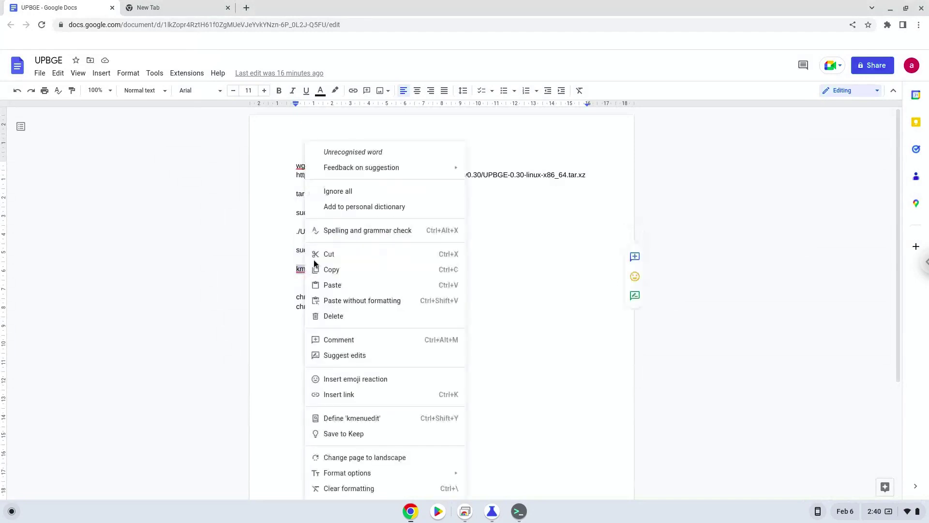
left_click(322, 270)
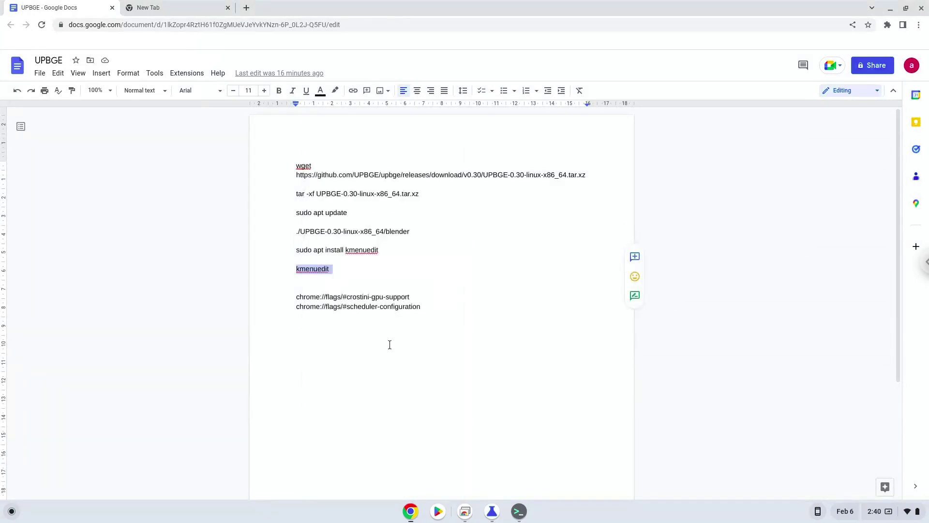
left_click(519, 512)
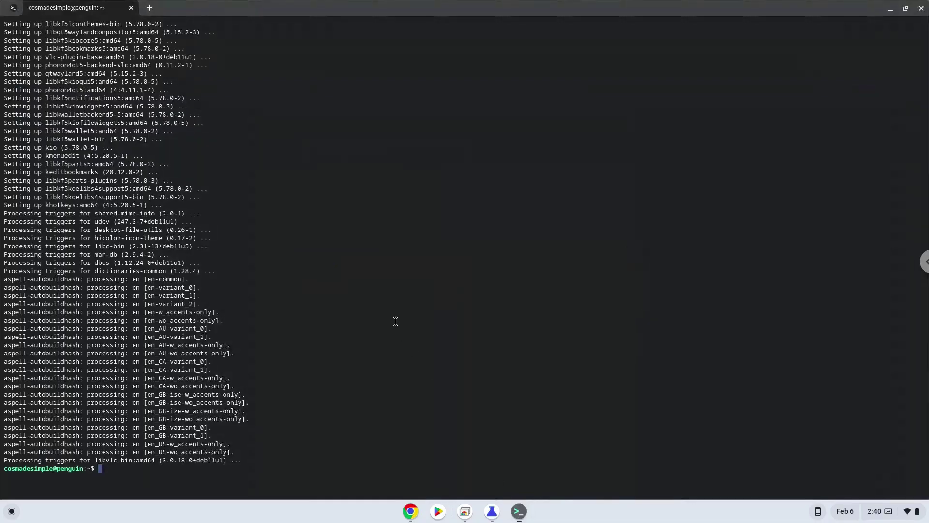
key("ctrl+shift+v")
key("Return")
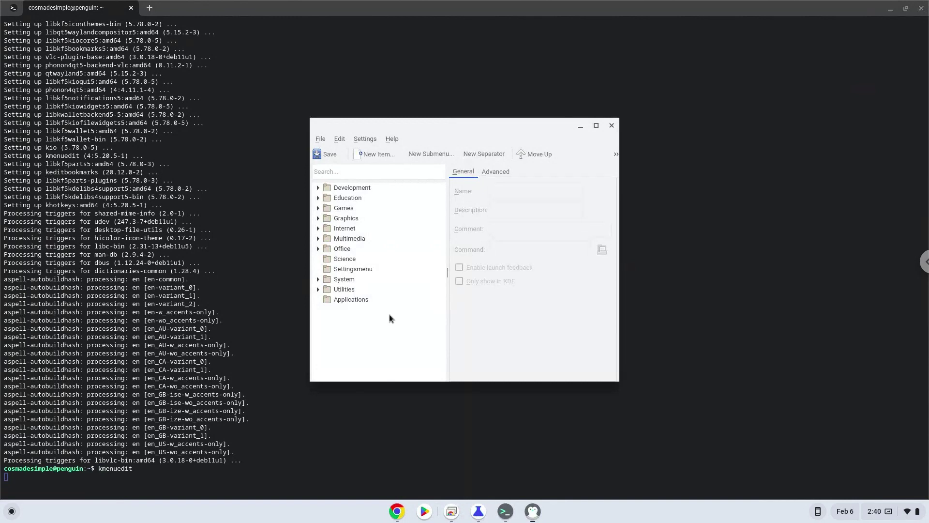
Step: Create a new item named 'UPBGE' in the Multimedia category
left_click(344, 237)
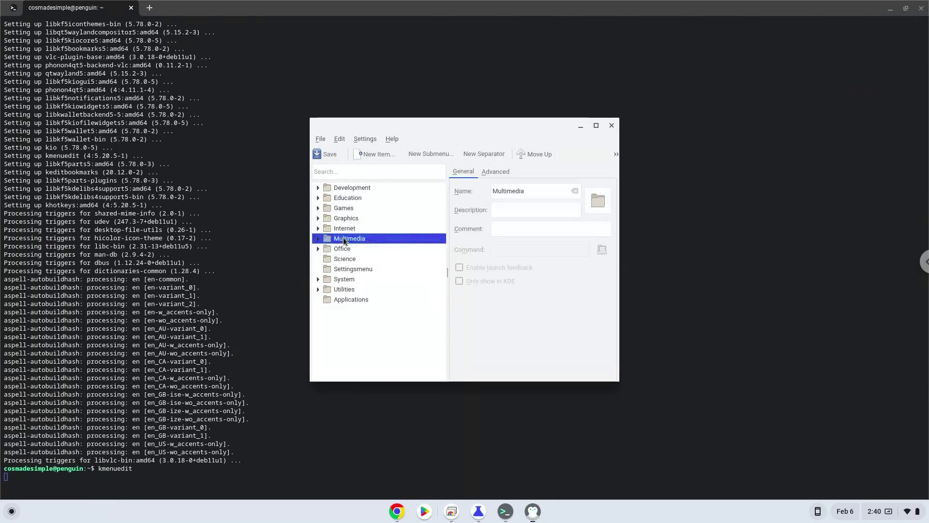
left_click(362, 153)
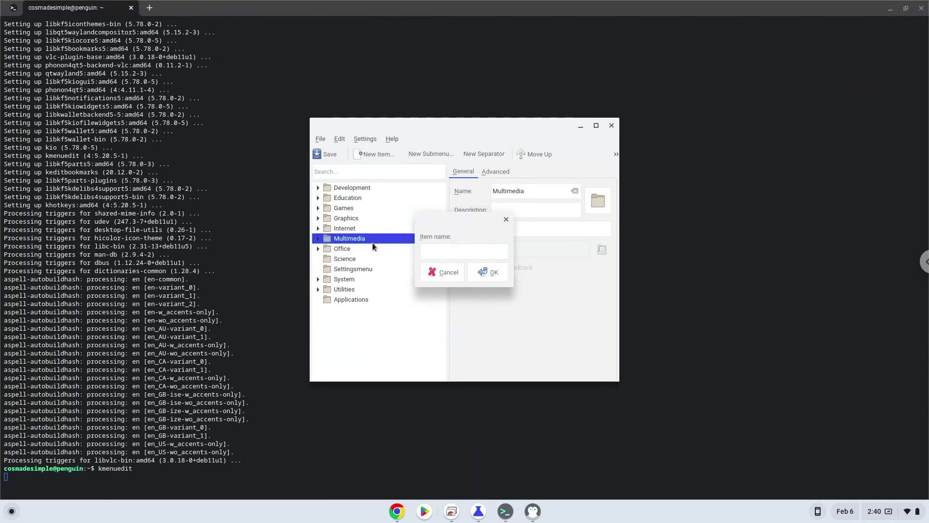
left_click(396, 512)
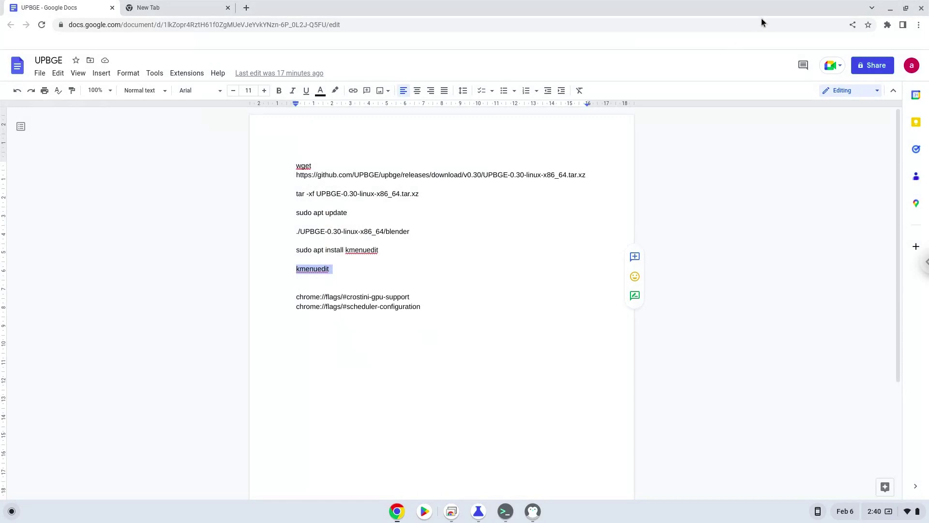
left_click(890, 9)
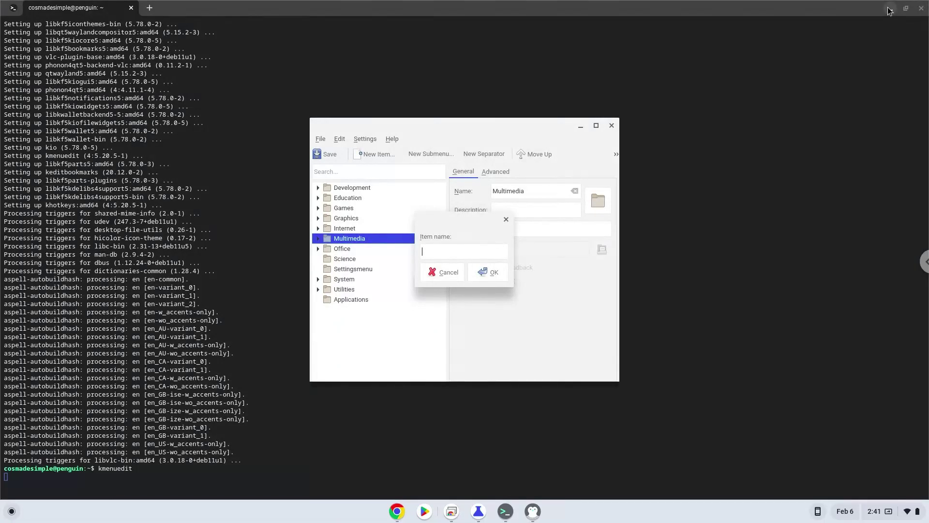
type("UPBGE")
left_click(492, 275)
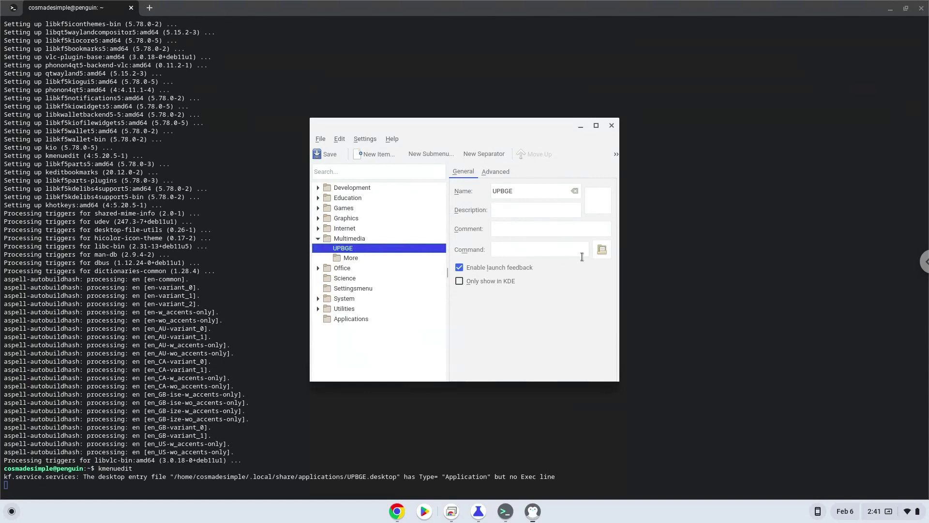
Step: Set the UPBGE entry's command to the blender binary inside UPBGE-0.30-linux-x86_64
left_click(603, 250)
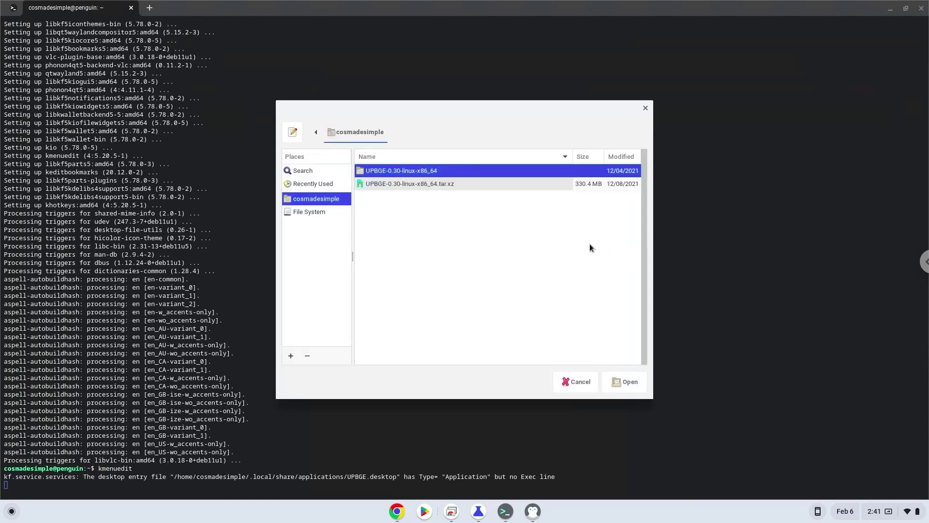
double_click(419, 172)
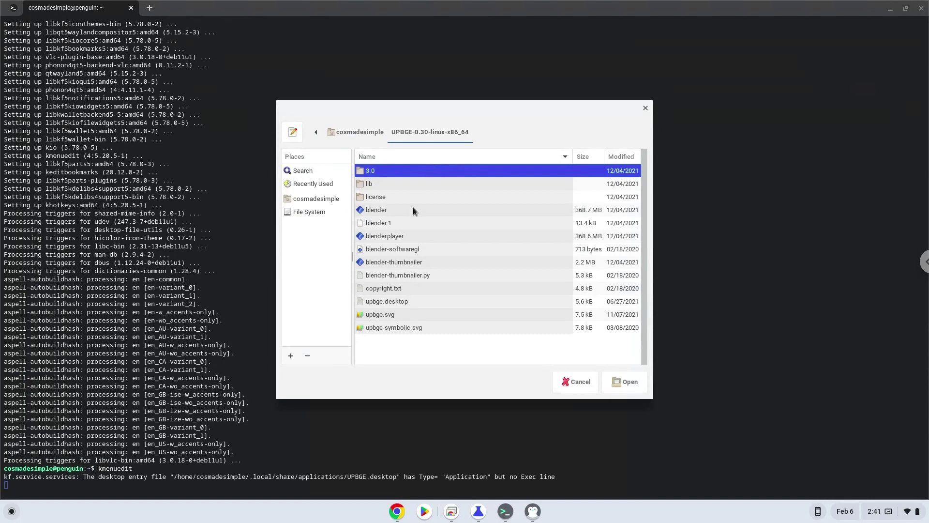
double_click(413, 211)
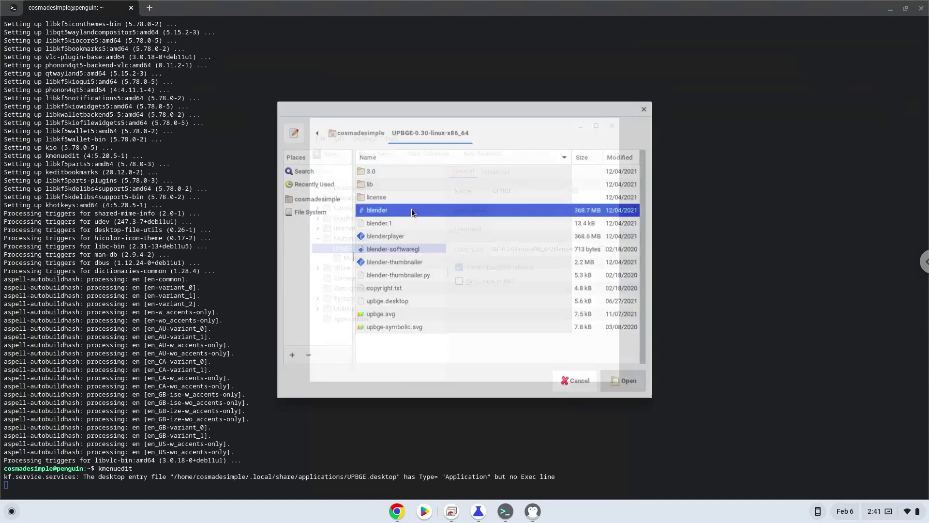